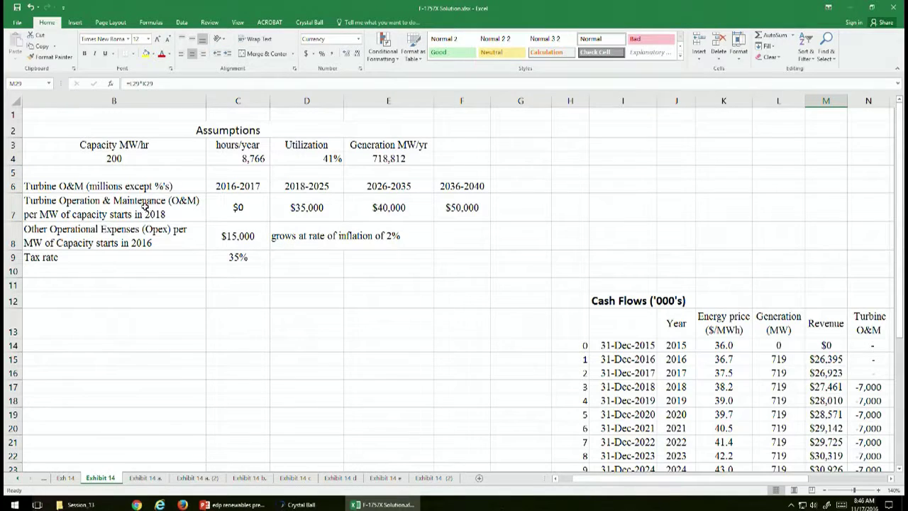
- Examine the capacity, hours per year, utilization and generation assumptions on the Exhibit 14 sheet, including the formulas behind them
{"action": "left_click", "coordinate": [154, 158]}
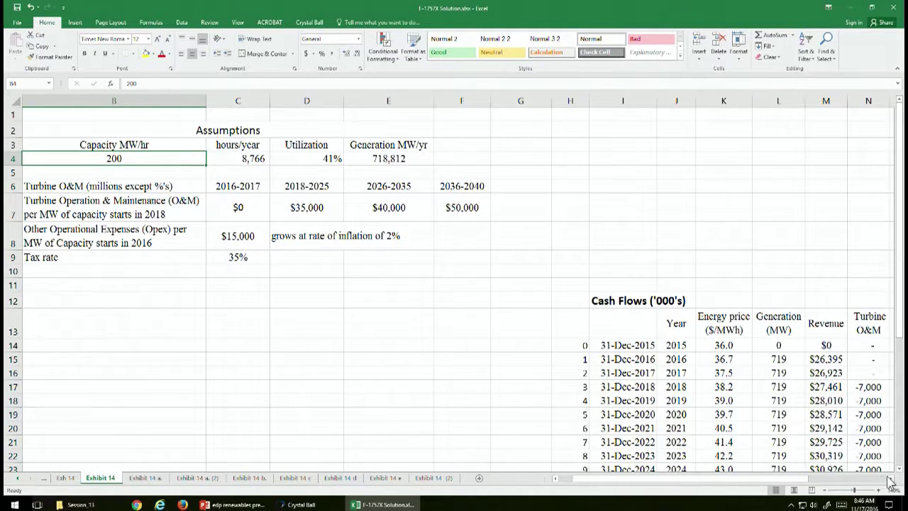
{"action": "left_click", "coordinate": [879, 490]}
{"action": "left_click", "coordinate": [878, 490]}
{"action": "left_click", "coordinate": [879, 490]}
{"action": "scroll", "coordinate": [892, 319], "scroll_direction": "down", "scroll_amount": 1}
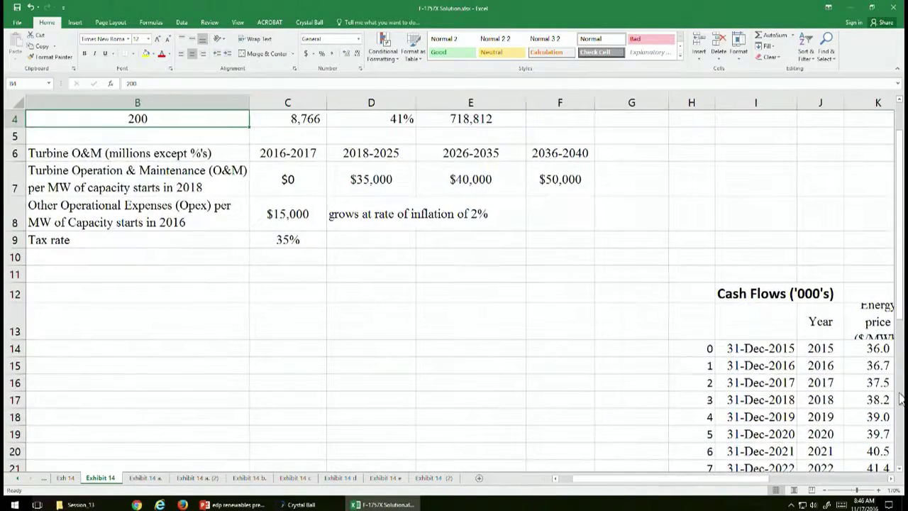
{"action": "left_click", "coordinate": [893, 284]}
{"action": "left_click_drag", "start_coordinate": [899, 289], "coordinate": [897, 241]}
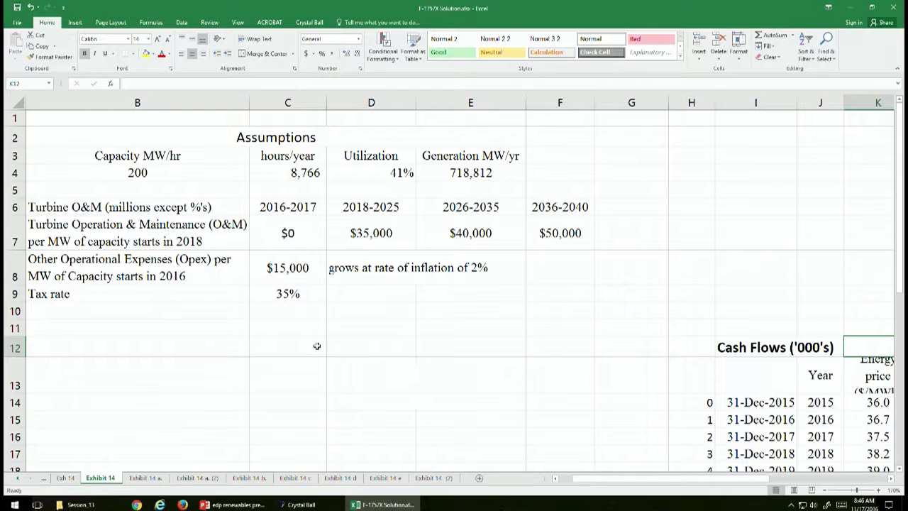
{"action": "left_click", "coordinate": [161, 170]}
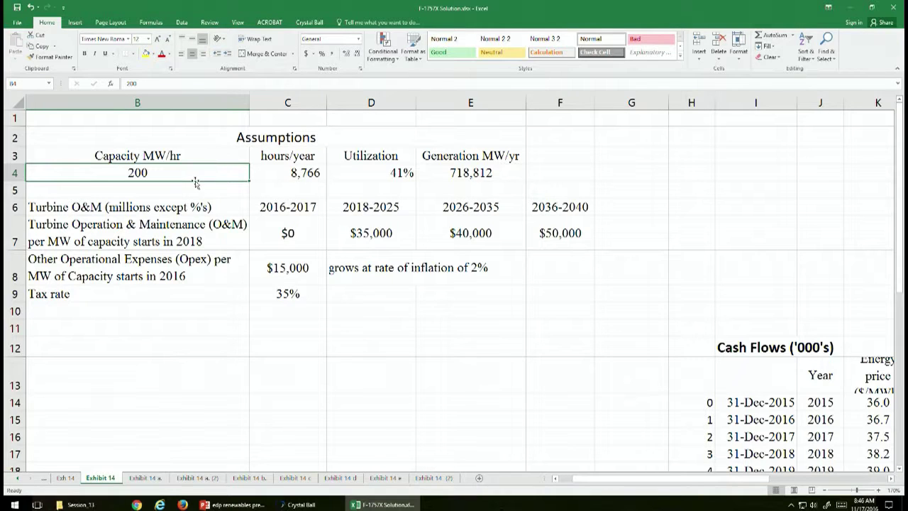
{"action": "left_click", "coordinate": [285, 174]}
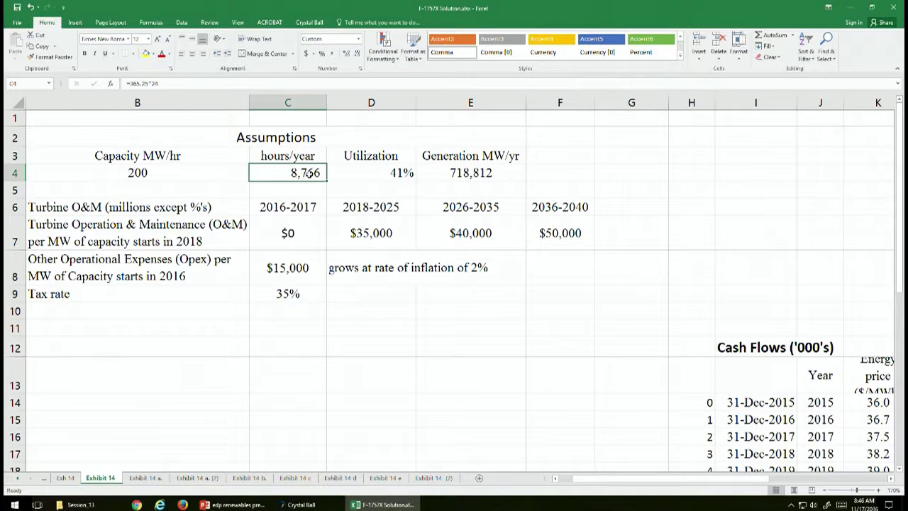
{"action": "left_click", "coordinate": [380, 178]}
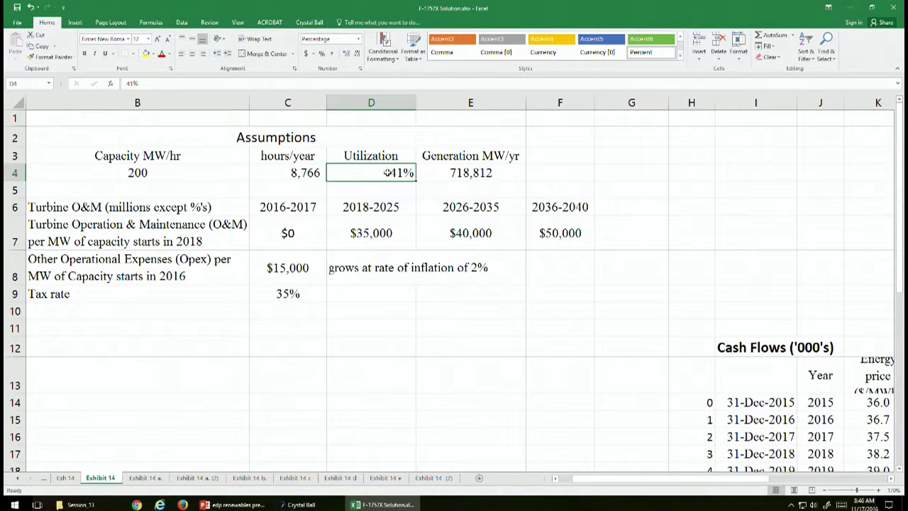
{"action": "left_click", "coordinate": [458, 172]}
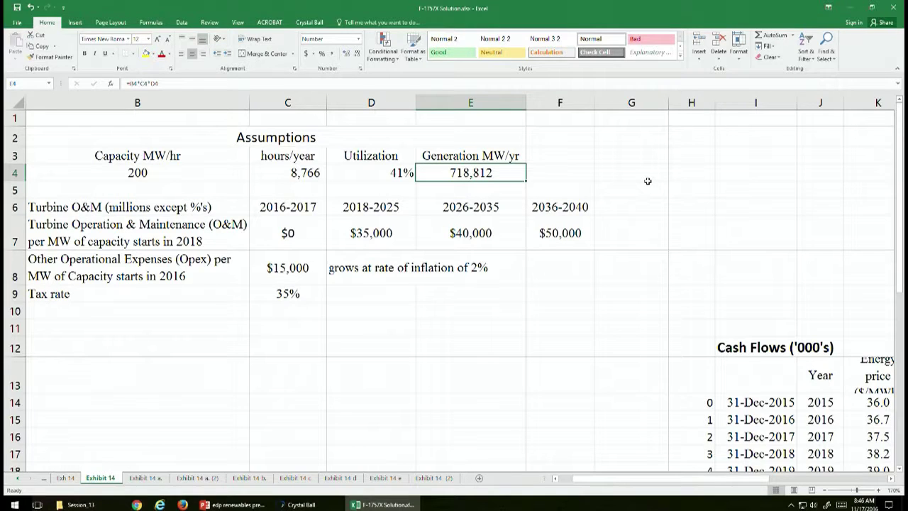
- Examine the turbine O&M costs for each period, the other operational expenses with their inflation growth note, and the tax rate
{"action": "left_click", "coordinate": [304, 210]}
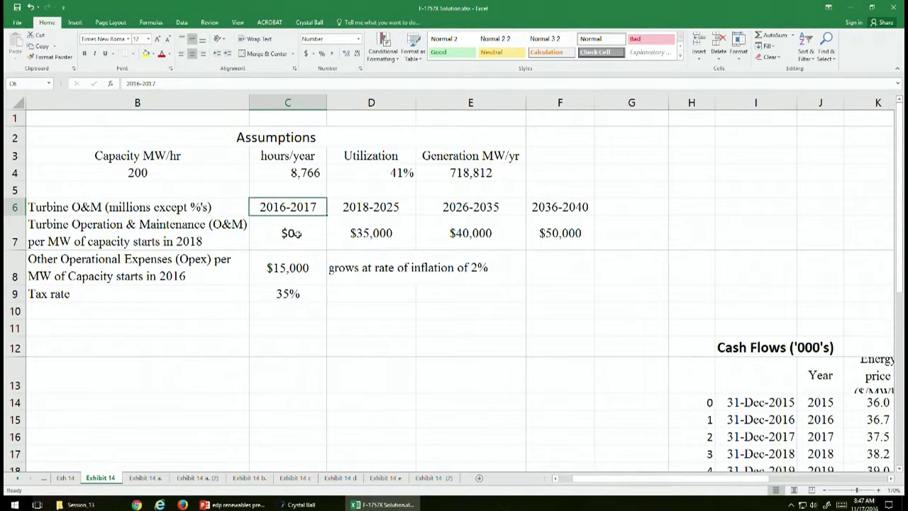
{"action": "left_click", "coordinate": [297, 230]}
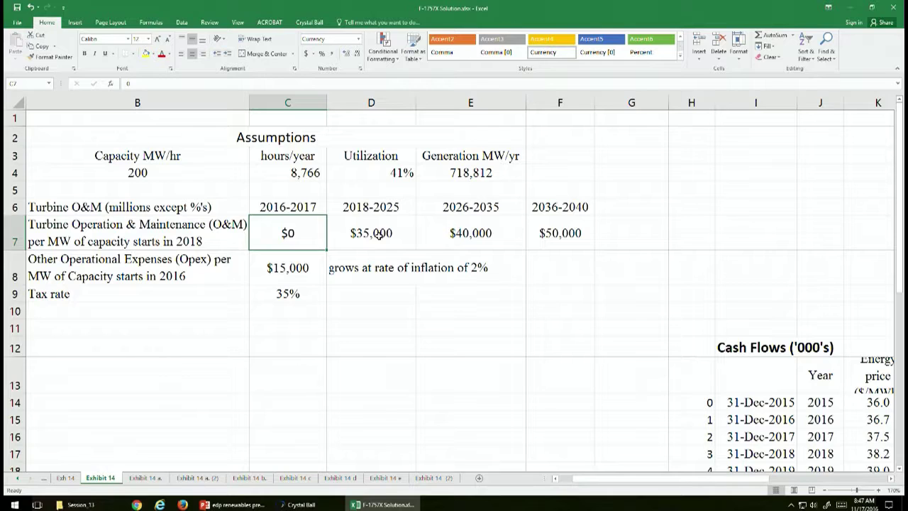
{"action": "left_click", "coordinate": [380, 236]}
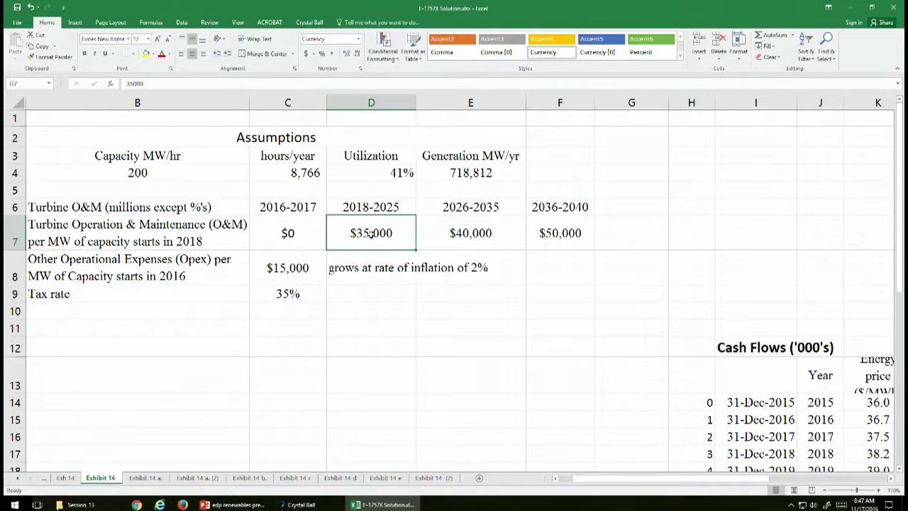
{"action": "left_click", "coordinate": [482, 238]}
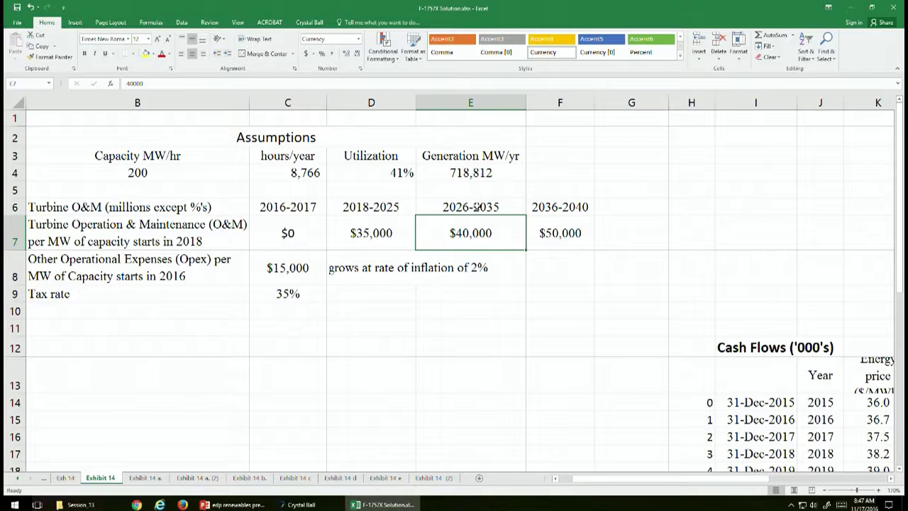
{"action": "left_click", "coordinate": [558, 236]}
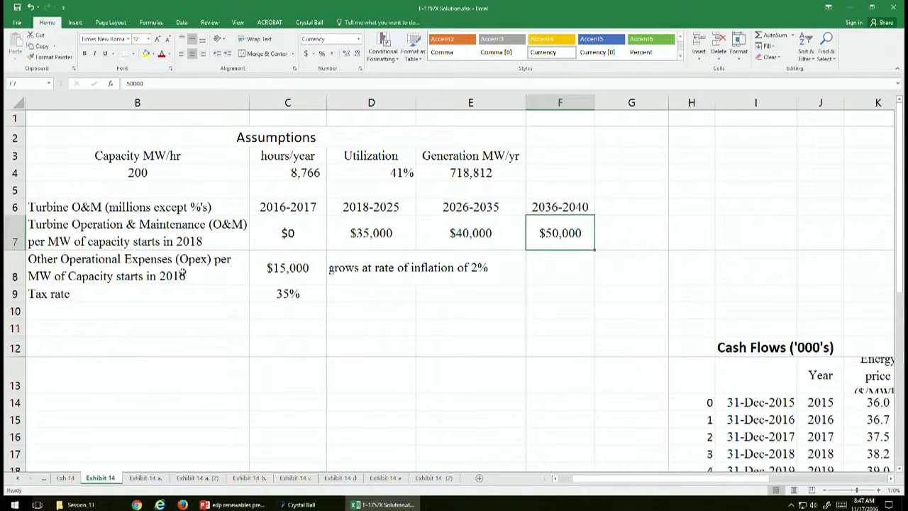
{"action": "left_click", "coordinate": [280, 268]}
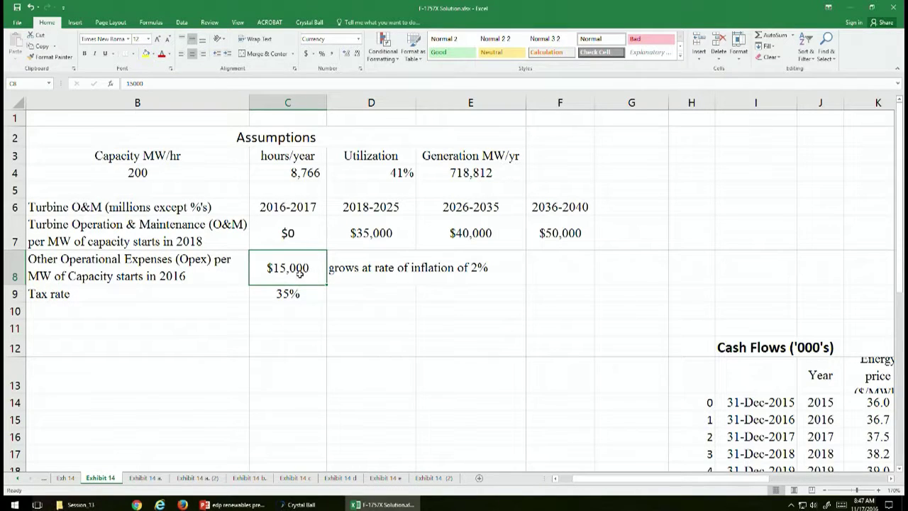
{"action": "left_click", "coordinate": [391, 271]}
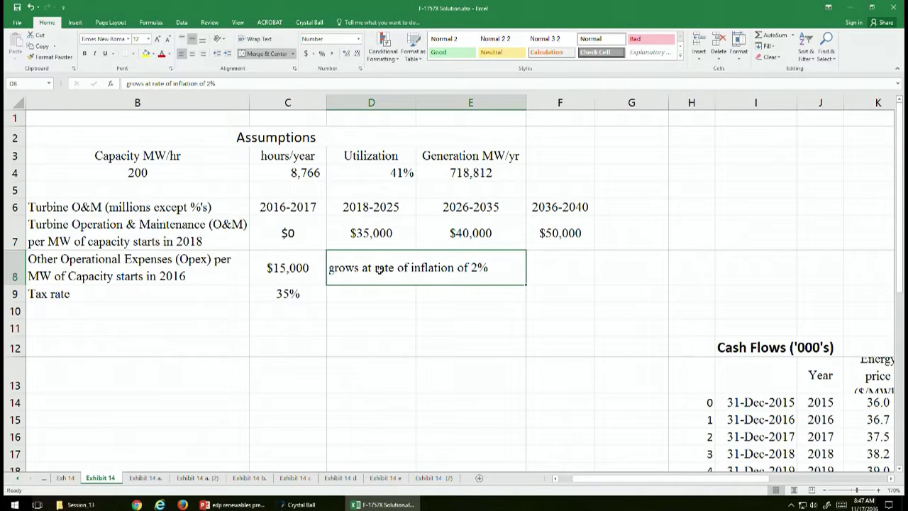
{"action": "left_click", "coordinate": [280, 295]}
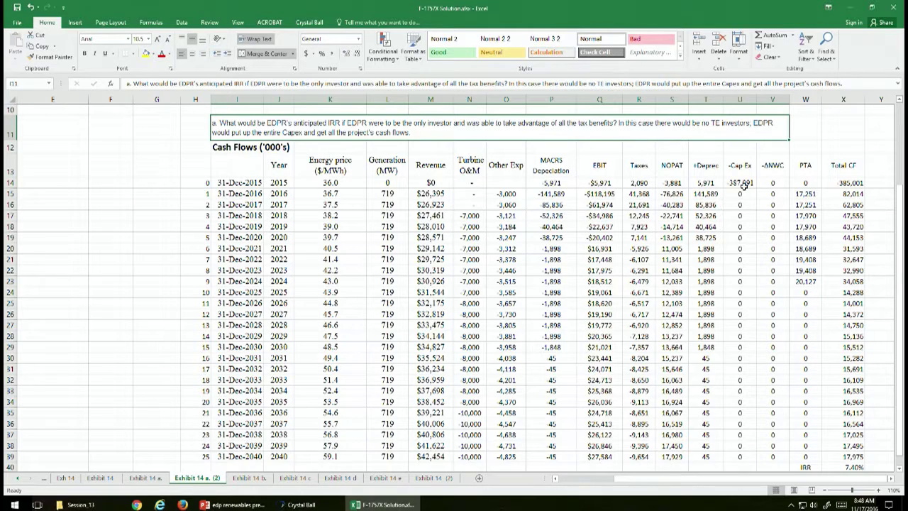
- Start inking on the Exhibit 14 a. (2) sheet and handwrite EBIT, - T, NOPAT, + Depr, - ΔNWC, - CAP beside the cash flow table
{"action": "left_click", "coordinate": [210, 22]}
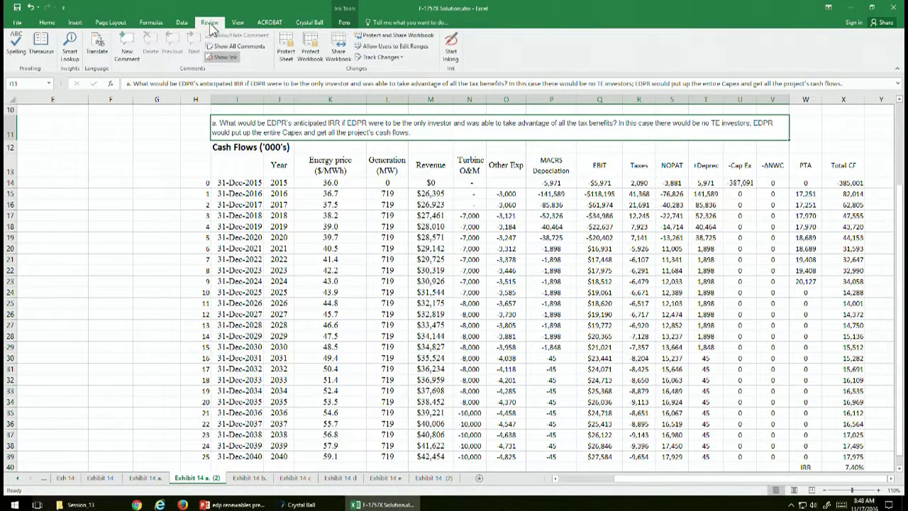
{"action": "left_click", "coordinate": [450, 48]}
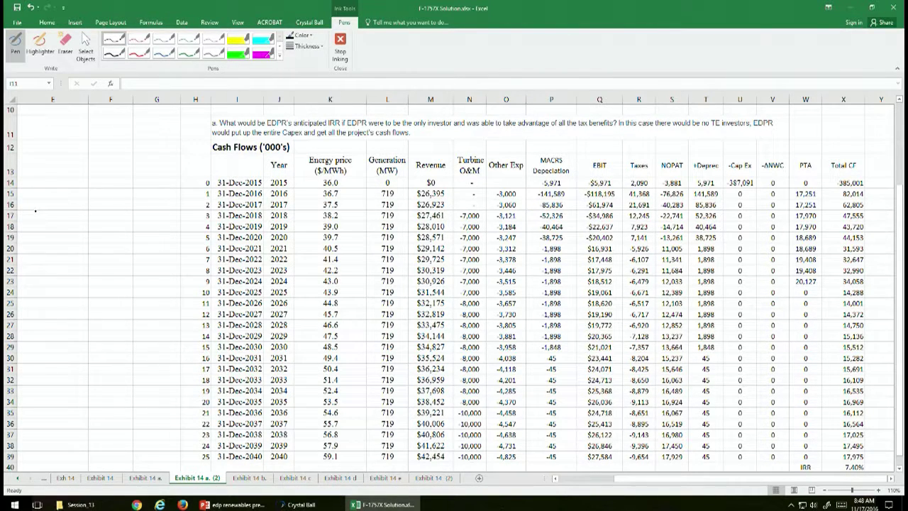
{"action": "mouse_move", "coordinate": [38, 216]}
{"action": "left_mouse_down"}
{"action": "mouse_move", "coordinate": [58, 213]}
{"action": "mouse_move", "coordinate": [54, 238]}
{"action": "mouse_move", "coordinate": [59, 225]}
{"action": "mouse_move", "coordinate": [40, 258]}
{"action": "mouse_move", "coordinate": [82, 236]}
{"action": "left_mouse_up"}
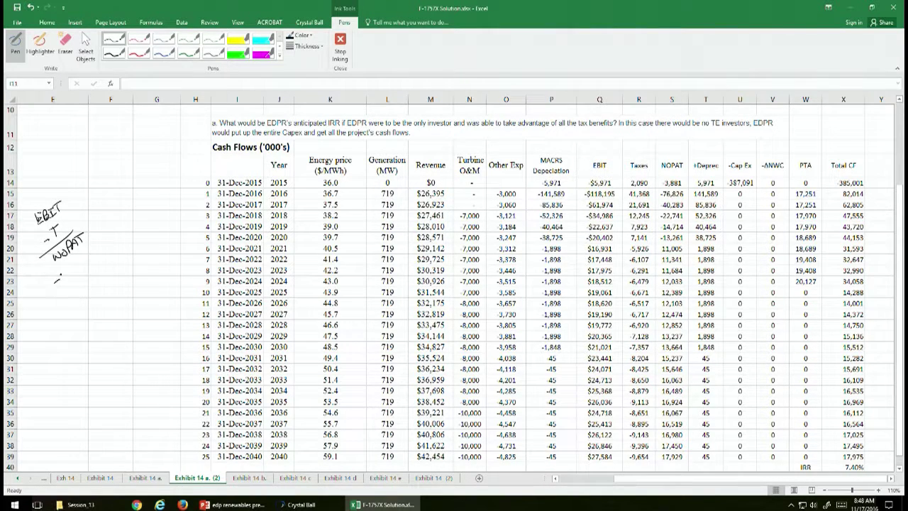
{"action": "left_click_drag", "start_coordinate": [64, 273], "coordinate": [87, 254]}
{"action": "mouse_move", "coordinate": [74, 279]}
{"action": "left_mouse_down"}
{"action": "mouse_move", "coordinate": [75, 288]}
{"action": "mouse_move", "coordinate": [96, 260]}
{"action": "mouse_move", "coordinate": [85, 300]}
{"action": "mouse_move", "coordinate": [95, 285]}
{"action": "left_mouse_up"}
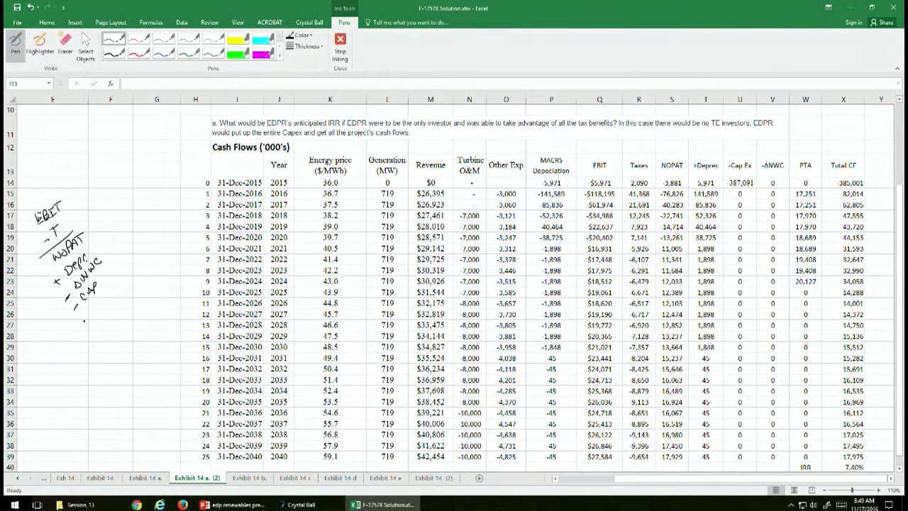
- Complete the handwritten cash flow formula with + PTC, a sum line and FCF beneath it
{"action": "left_click_drag", "start_coordinate": [82, 320], "coordinate": [91, 319]}
{"action": "mouse_move", "coordinate": [87, 315]}
{"action": "left_mouse_down"}
{"action": "mouse_move", "coordinate": [87, 323]}
{"action": "mouse_move", "coordinate": [103, 291]}
{"action": "left_mouse_up"}
{"action": "mouse_move", "coordinate": [99, 292]}
{"action": "left_mouse_down"}
{"action": "mouse_move", "coordinate": [97, 301]}
{"action": "mouse_move", "coordinate": [107, 296]}
{"action": "left_mouse_up"}
{"action": "left_click_drag", "start_coordinate": [85, 330], "coordinate": [117, 291]}
{"action": "mouse_move", "coordinate": [101, 321]}
{"action": "left_mouse_down"}
{"action": "mouse_move", "coordinate": [95, 331]}
{"action": "mouse_move", "coordinate": [100, 326]}
{"action": "left_mouse_up"}
{"action": "left_click_drag", "start_coordinate": [110, 319], "coordinate": [110, 327]}
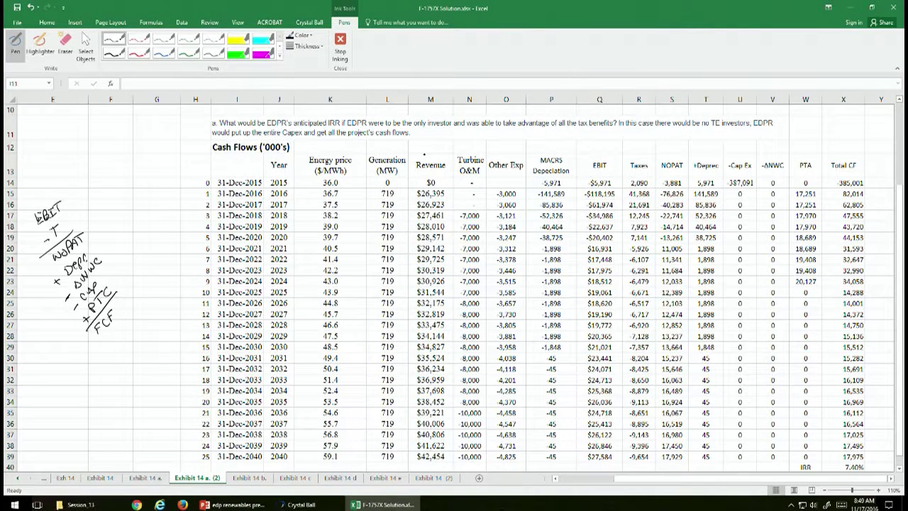
- Ink check marks above Revenue, Turbine O&M, Other Exp and MACRS Depreciation, with a bracket beside the depreciation header and a mark near its 2016 value
{"action": "left_click_drag", "start_coordinate": [429, 155], "coordinate": [443, 145]}
{"action": "left_click_drag", "start_coordinate": [474, 144], "coordinate": [491, 139]}
{"action": "left_click_drag", "start_coordinate": [502, 143], "coordinate": [517, 139]}
{"action": "mouse_move", "coordinate": [519, 193]}
{"action": "left_mouse_down"}
{"action": "mouse_move", "coordinate": [525, 155]}
{"action": "mouse_move", "coordinate": [541, 140]}
{"action": "left_mouse_up"}
{"action": "left_click_drag", "start_coordinate": [560, 144], "coordinate": [578, 136]}
{"action": "left_click_drag", "start_coordinate": [566, 182], "coordinate": [575, 178]}
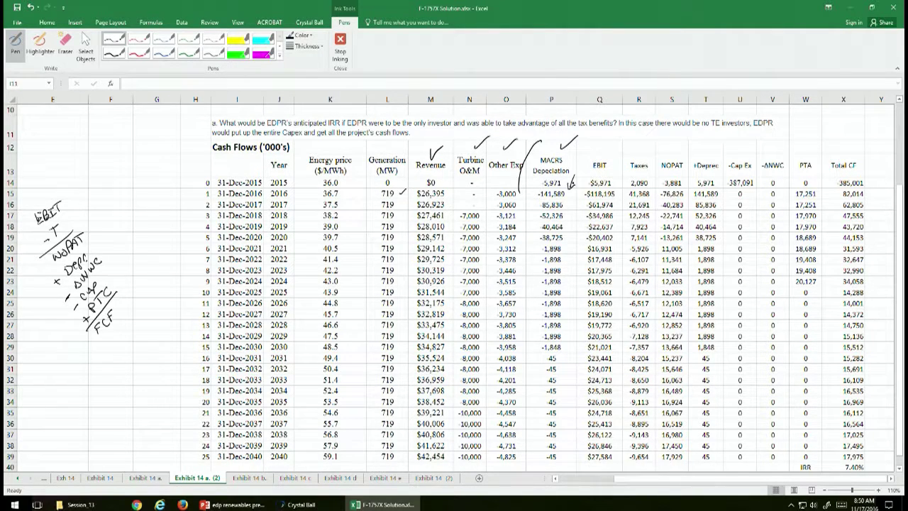
- Draw ink arrows above EBIT and Taxes, bracket the 2015 to 2020 taxes, and underline the 2020 EBIT value
{"action": "mouse_move", "coordinate": [615, 145]}
{"action": "left_mouse_down"}
{"action": "mouse_move", "coordinate": [614, 160]}
{"action": "mouse_move", "coordinate": [619, 150]}
{"action": "left_mouse_up"}
{"action": "mouse_move", "coordinate": [641, 137]}
{"action": "left_mouse_down"}
{"action": "mouse_move", "coordinate": [642, 153]}
{"action": "mouse_move", "coordinate": [647, 147]}
{"action": "left_mouse_up"}
{"action": "left_click_drag", "start_coordinate": [648, 175], "coordinate": [651, 242]}
{"action": "left_click_drag", "start_coordinate": [607, 243], "coordinate": [627, 240]}
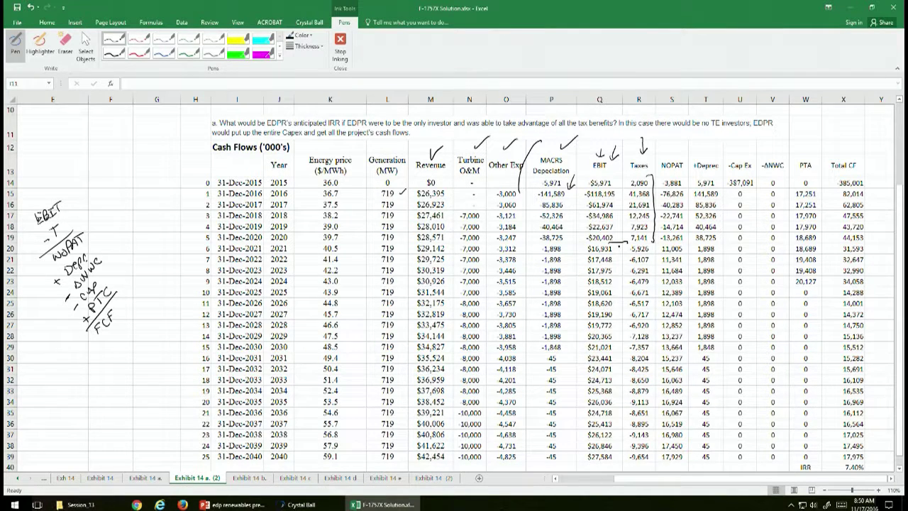
- Ink check marks above NOPAT, +Deprec, -Cap Ex, -ΔNWC and PTA, an arrow above Total CF, and a check mark beside the IRR
{"action": "left_click_drag", "start_coordinate": [678, 146], "coordinate": [691, 141]}
{"action": "left_click_drag", "start_coordinate": [704, 144], "coordinate": [758, 134]}
{"action": "left_click_drag", "start_coordinate": [771, 144], "coordinate": [821, 139]}
{"action": "mouse_move", "coordinate": [843, 126]}
{"action": "left_mouse_down"}
{"action": "mouse_move", "coordinate": [845, 150]}
{"action": "mouse_move", "coordinate": [851, 141]}
{"action": "left_mouse_up"}
{"action": "left_click_drag", "start_coordinate": [873, 466], "coordinate": [892, 458]}
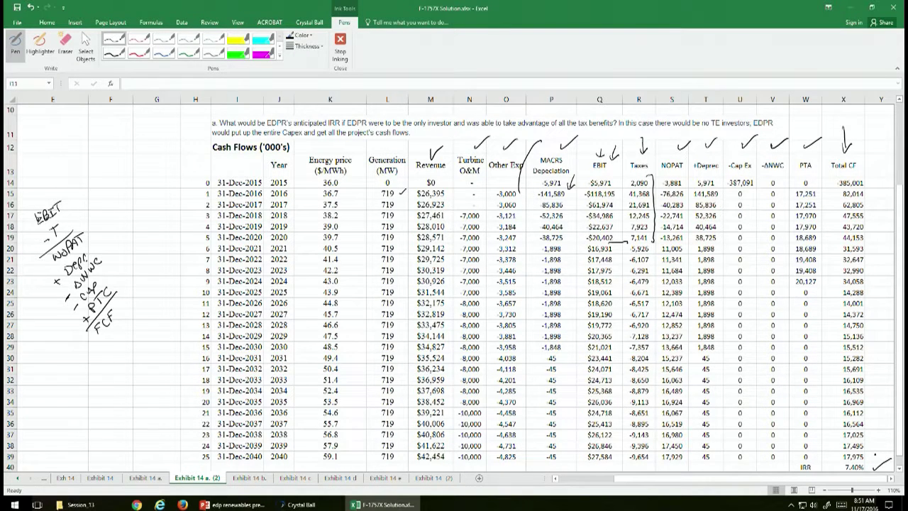